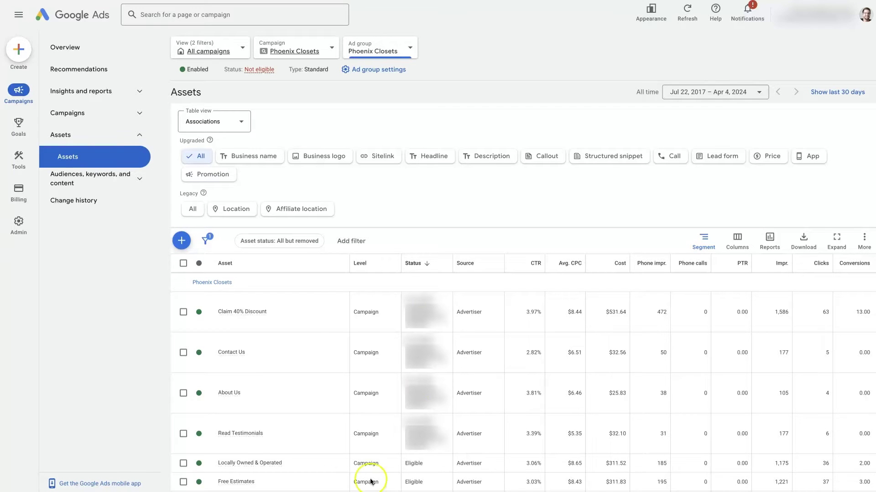
Step: Scroll down the Phoenix Closets Assets table
{"action": "scroll", "coordinate": [528, 230], "scroll_direction": "down", "scroll_amount": 5}
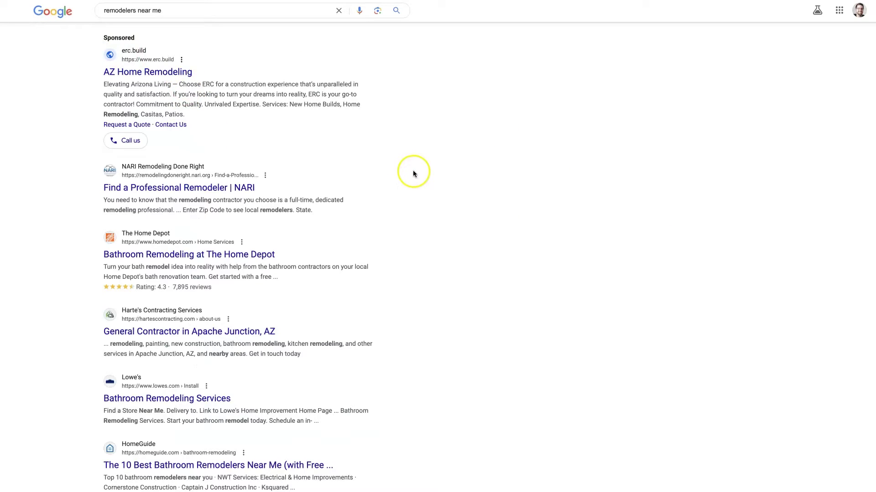
{"action": "scroll", "coordinate": [397, 132], "scroll_direction": "up", "scroll_amount": 1}
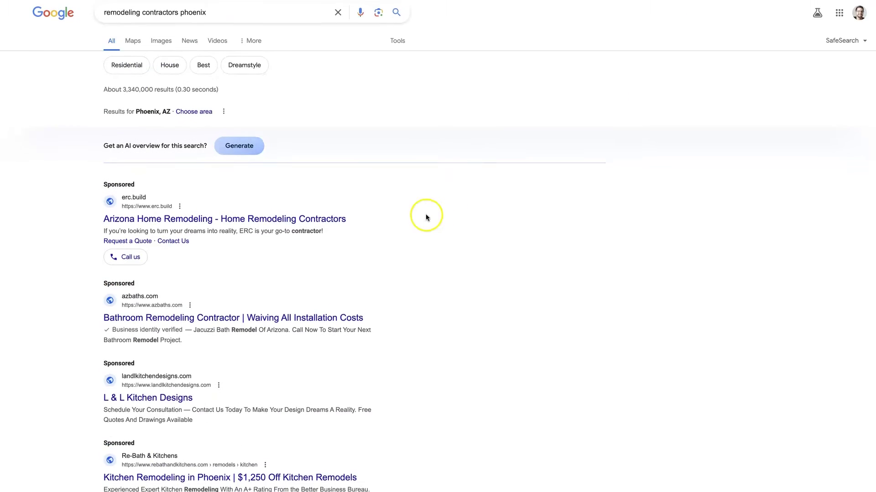
{"action": "scroll", "coordinate": [425, 217], "scroll_direction": "down", "scroll_amount": 1}
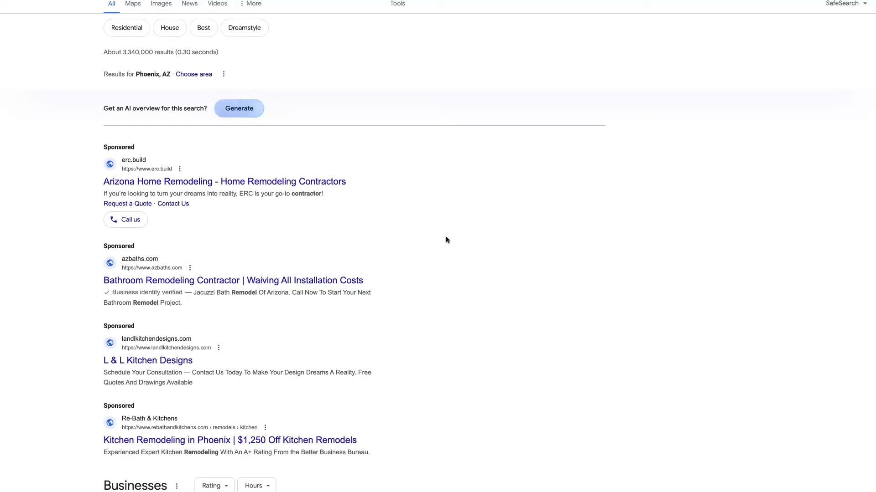
{"action": "left_click", "coordinate": [427, 238]}
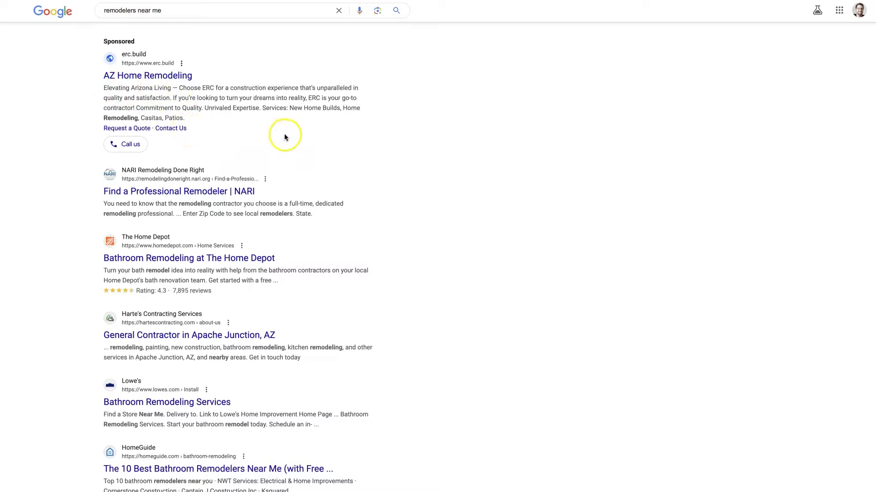
{"action": "left_click_drag", "start_coordinate": [262, 108], "coordinate": [267, 120]}
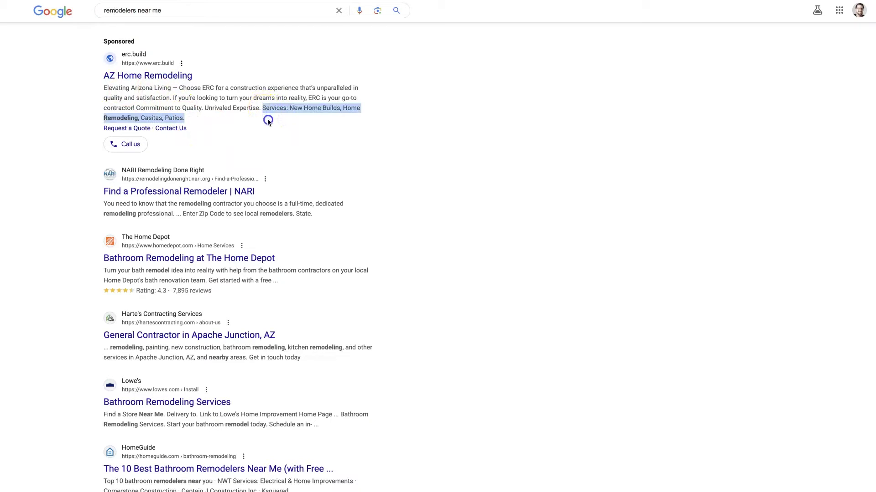
{"action": "left_click", "coordinate": [259, 124]}
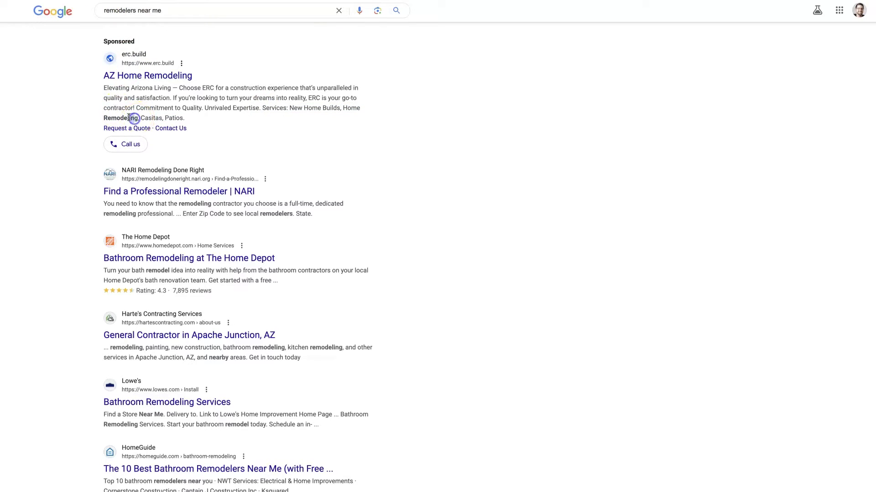
{"action": "left_click_drag", "start_coordinate": [131, 119], "coordinate": [95, 117]}
{"action": "left_click", "coordinate": [144, 107]}
{"action": "left_click_drag", "start_coordinate": [103, 87], "coordinate": [264, 110]}
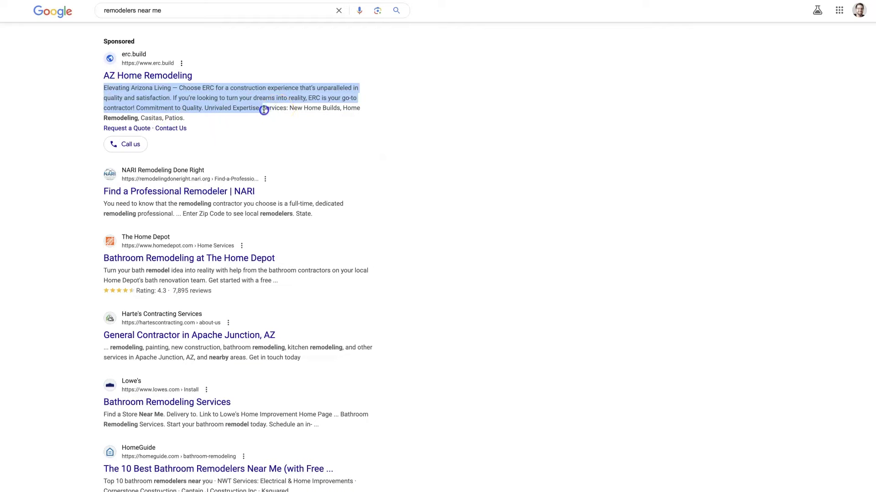
{"action": "left_click", "coordinate": [276, 105]}
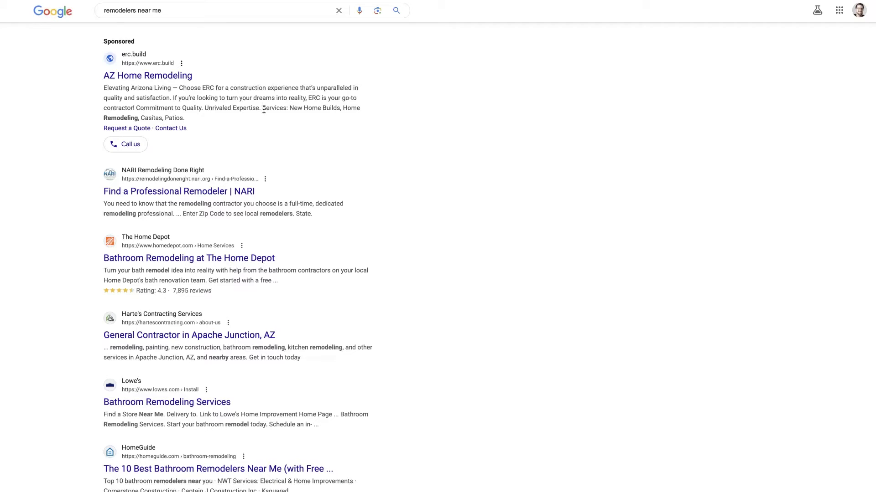
{"action": "left_click_drag", "start_coordinate": [264, 108], "coordinate": [138, 118]}
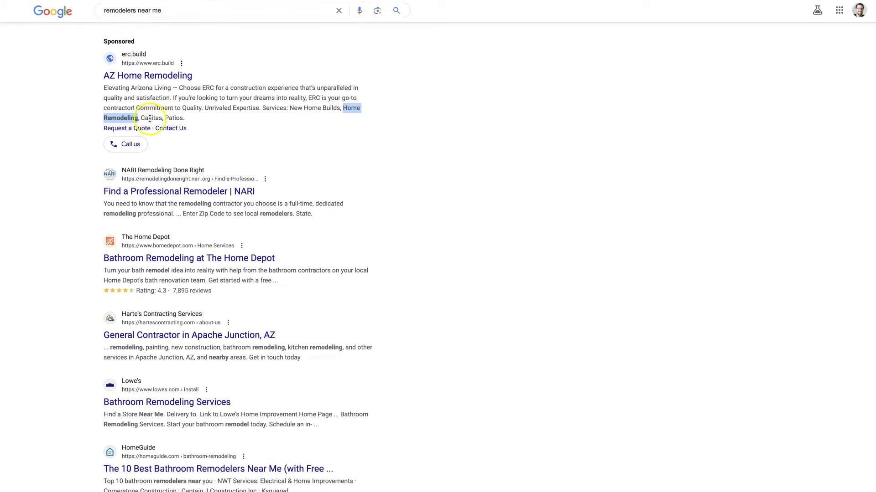
{"action": "left_click", "coordinate": [150, 118]}
{"action": "double_click", "coordinate": [151, 118]}
{"action": "left_click", "coordinate": [165, 118]}
{"action": "double_click", "coordinate": [169, 118]}
{"action": "left_click", "coordinate": [195, 118]}
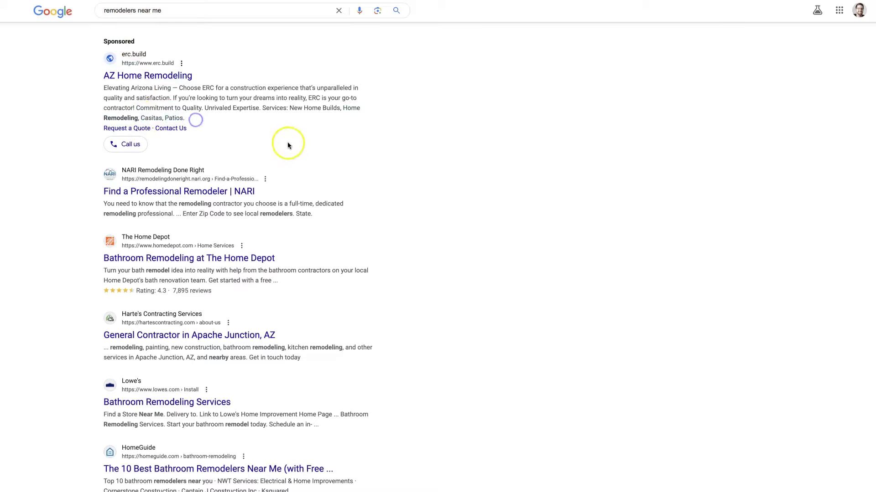
{"action": "left_click_drag", "start_coordinate": [275, 118], "coordinate": [264, 109]}
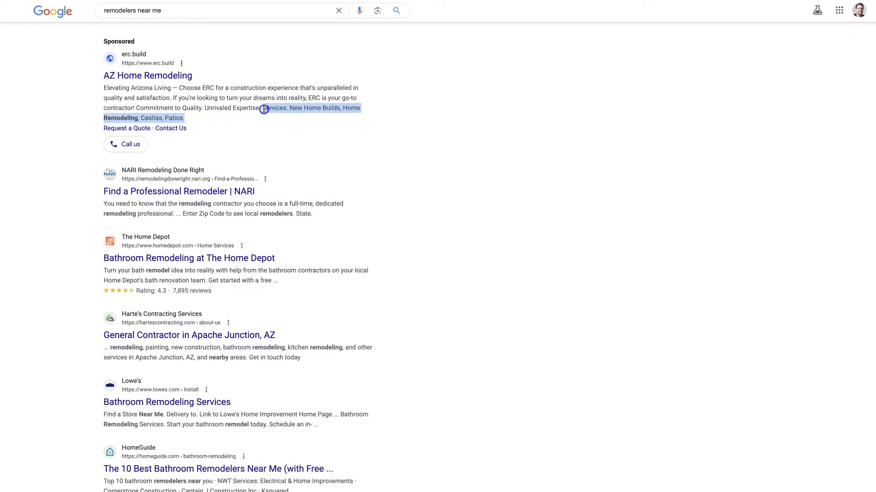
{"action": "left_click", "coordinate": [240, 113]}
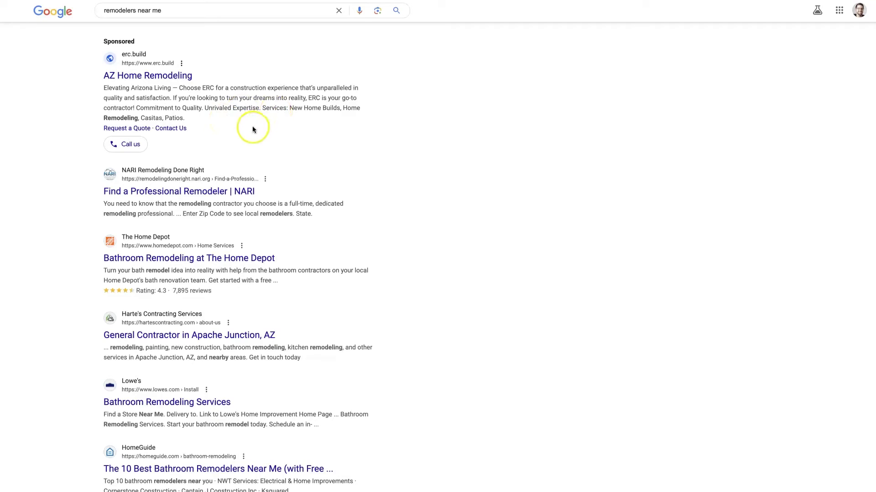
{"action": "left_click_drag", "start_coordinate": [136, 109], "coordinate": [260, 109]}
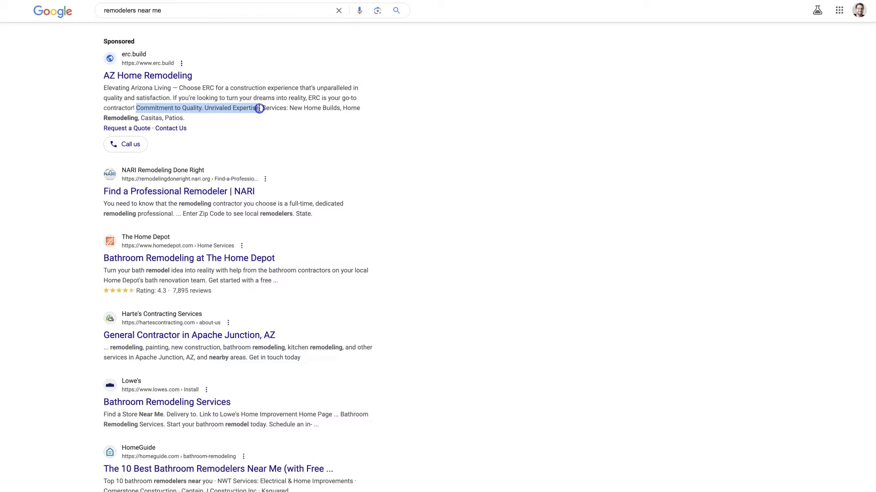
{"action": "left_click", "coordinate": [259, 109]}
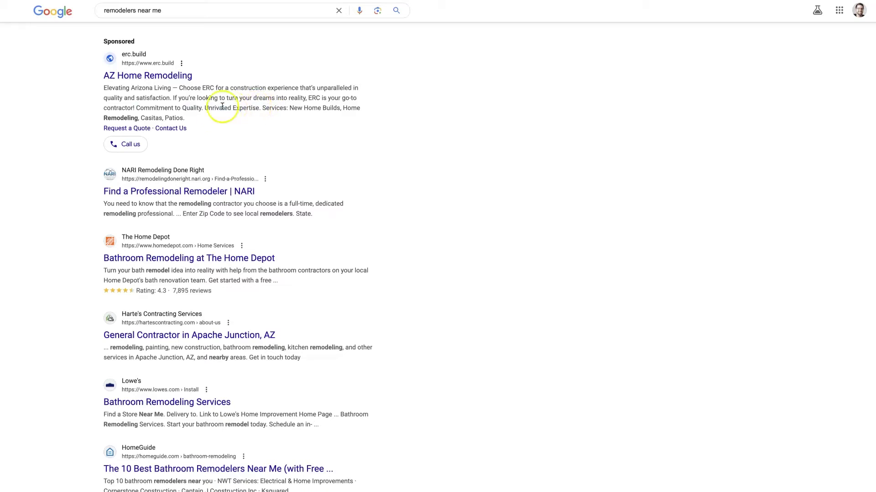
{"action": "left_click_drag", "start_coordinate": [136, 108], "coordinate": [187, 117]}
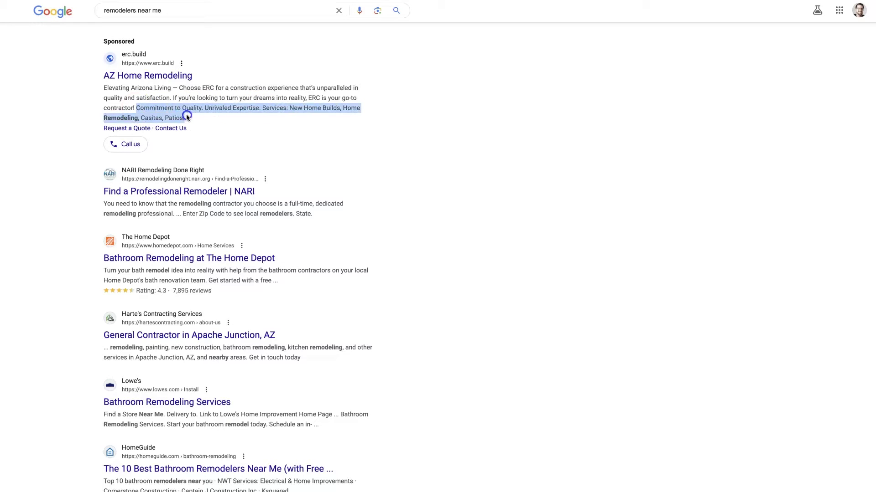
{"action": "left_click", "coordinate": [151, 96]}
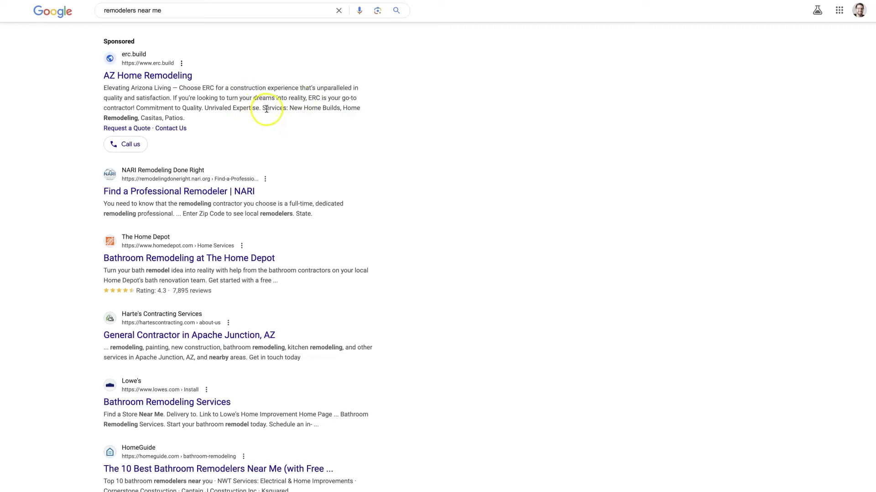
Step: Highlight the sponsored ad's text from Services to Contact Us, then clear the highlight
{"action": "left_click_drag", "start_coordinate": [261, 108], "coordinate": [283, 131]}
{"action": "left_click", "coordinate": [511, 141]}
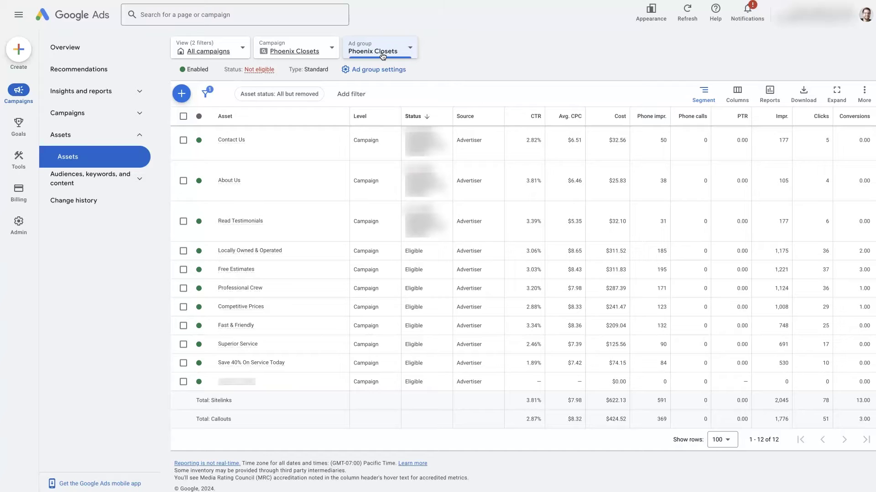
Step: From the top of the Assets page, create a new Structured snippet asset
{"action": "scroll", "coordinate": [322, 213], "scroll_direction": "up", "scroll_amount": 3}
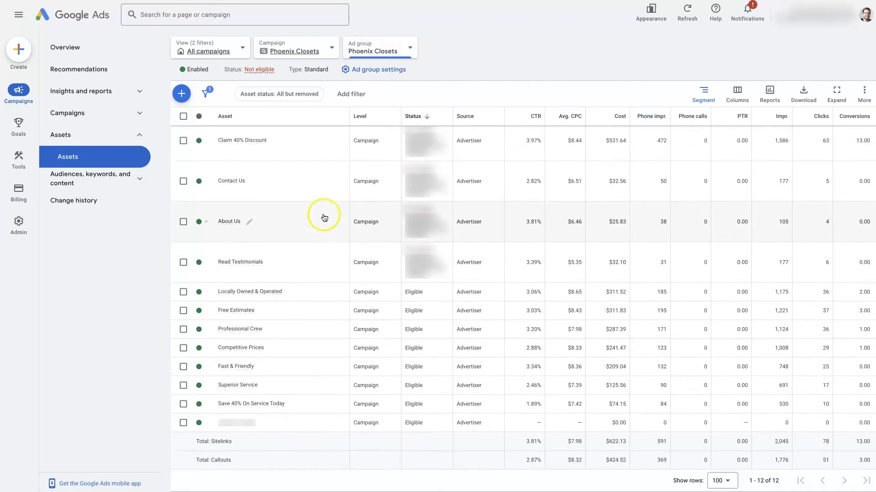
{"action": "scroll", "coordinate": [297, 231], "scroll_direction": "up", "scroll_amount": 3}
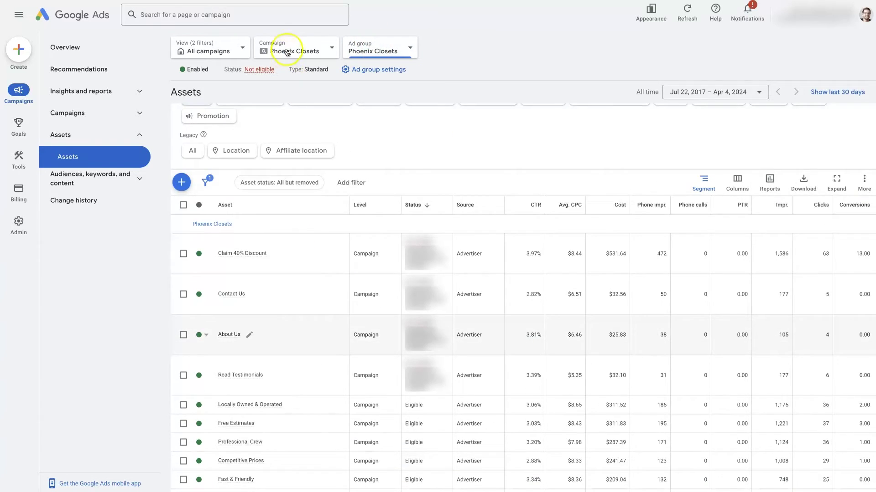
{"action": "scroll", "coordinate": [274, 255], "scroll_direction": "up", "scroll_amount": 1}
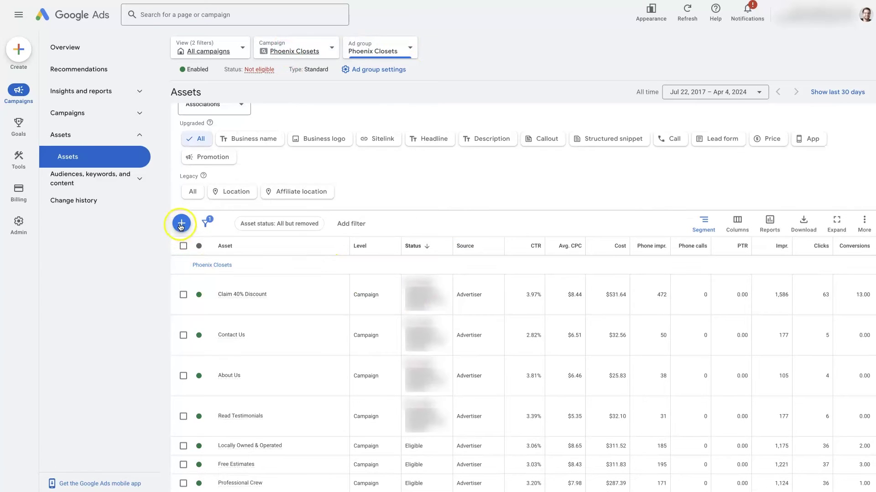
{"action": "left_click", "coordinate": [182, 224]}
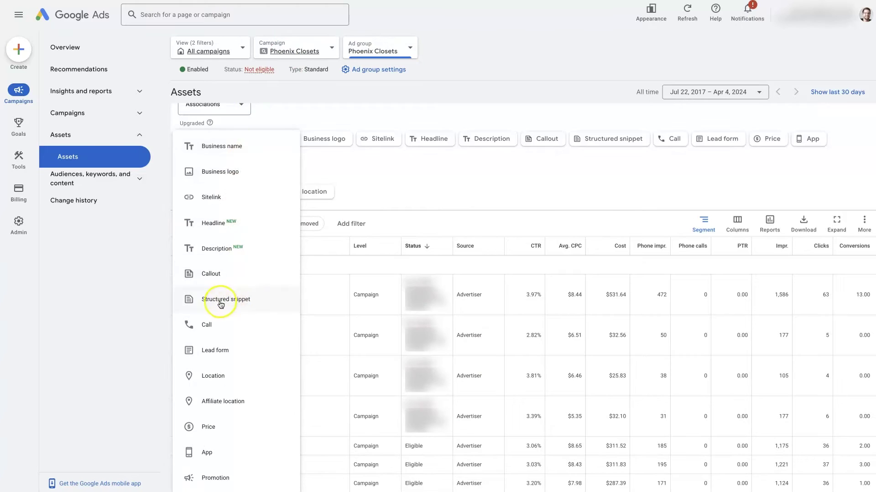
{"action": "left_click", "coordinate": [249, 300]}
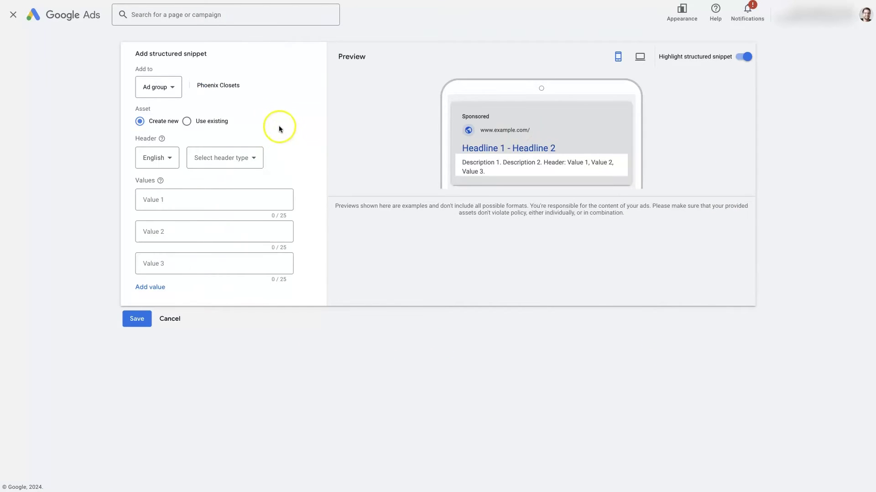
{"action": "left_click", "coordinate": [172, 88]}
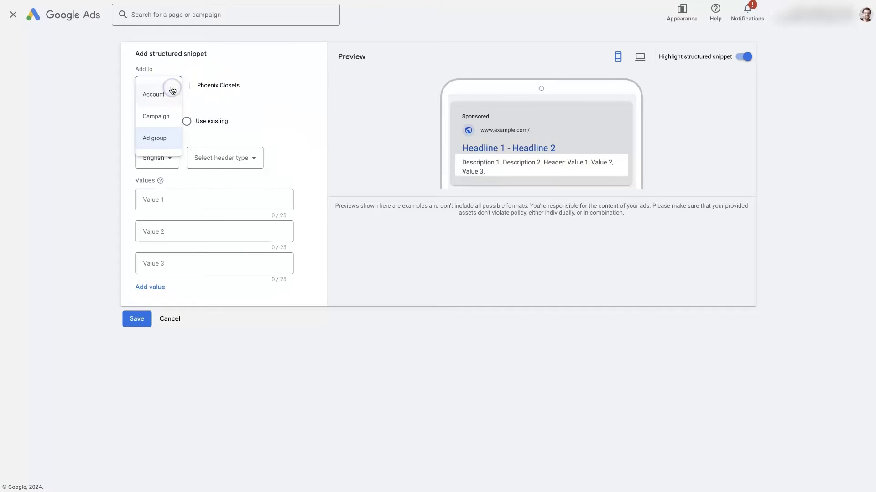
{"action": "left_click", "coordinate": [157, 119]}
{"action": "left_click_drag", "start_coordinate": [251, 132], "coordinate": [200, 132]}
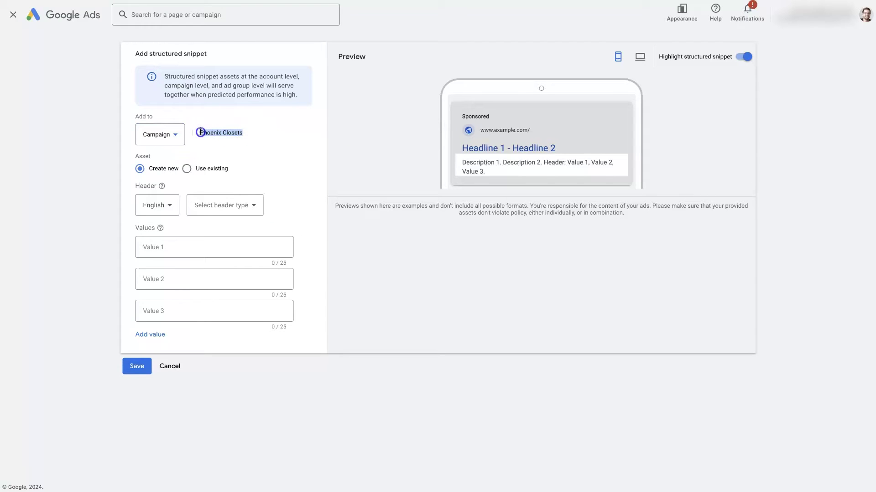
{"action": "left_click", "coordinate": [251, 153]}
{"action": "left_click", "coordinate": [172, 139]}
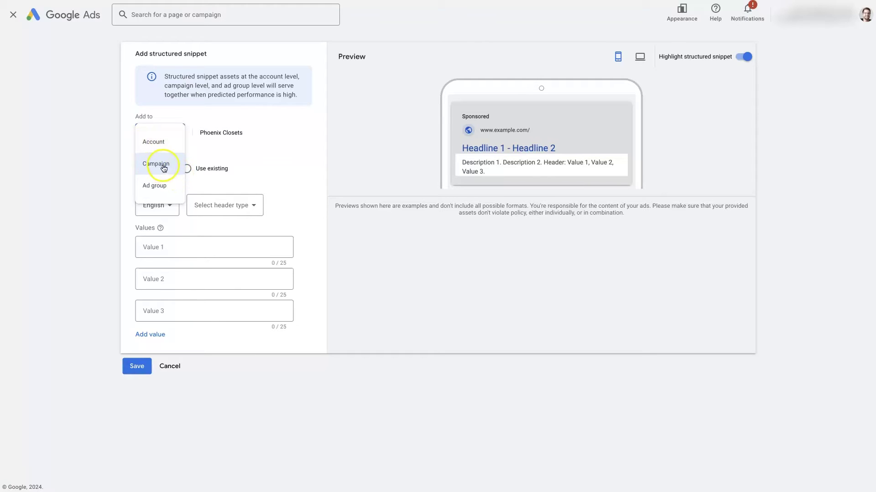
{"action": "left_click", "coordinate": [158, 186]}
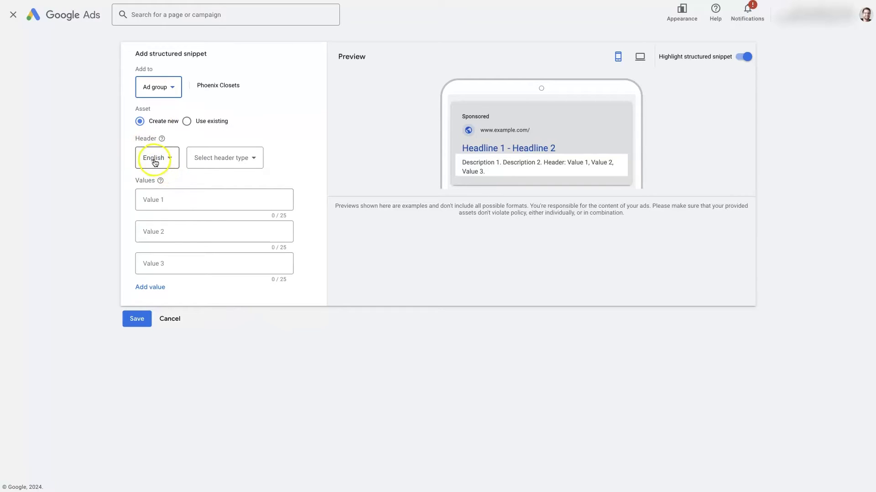
Step: Choose Service catalog from the snippet's header type list
{"action": "left_click", "coordinate": [237, 161]}
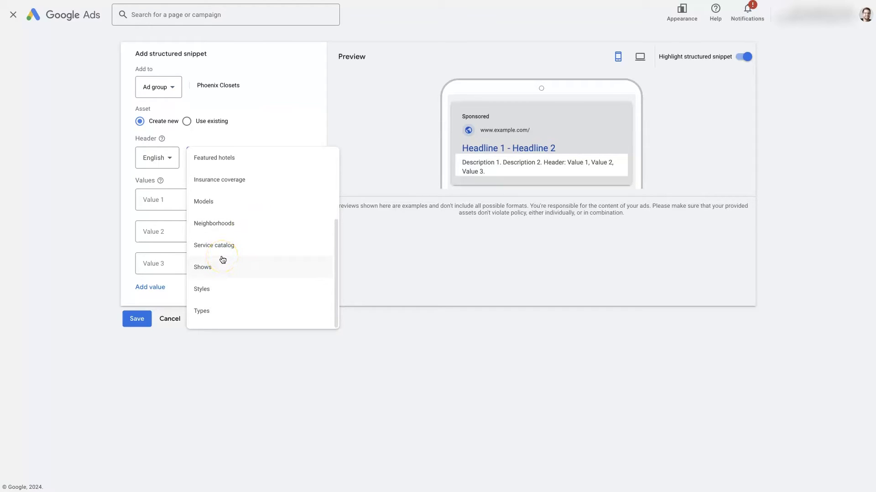
{"action": "scroll", "coordinate": [248, 250], "scroll_direction": "up", "scroll_amount": 3}
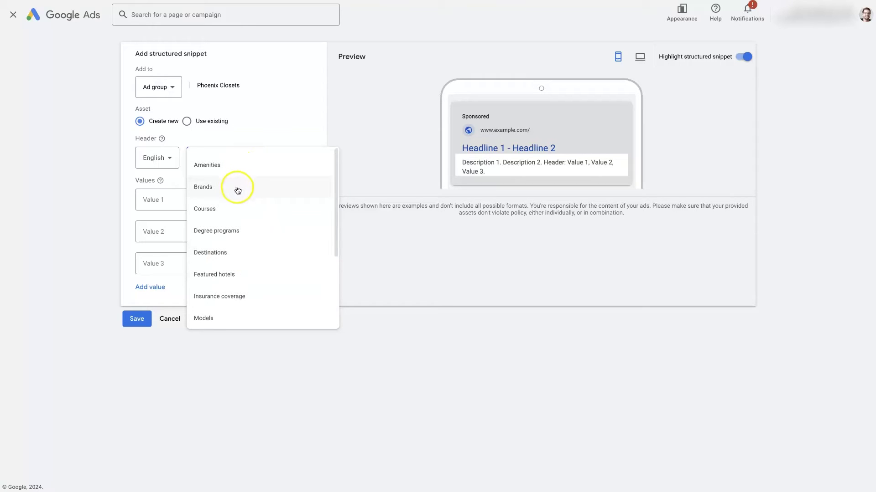
{"action": "scroll", "coordinate": [242, 246], "scroll_direction": "down", "scroll_amount": 3}
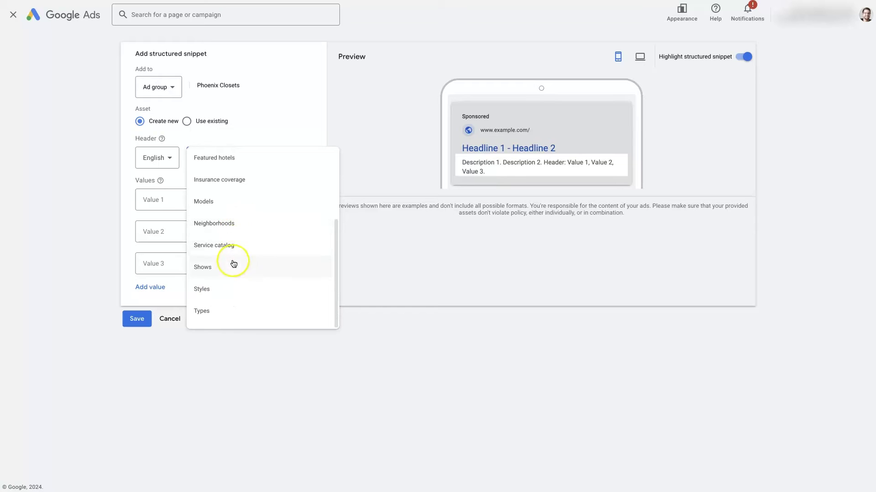
{"action": "scroll", "coordinate": [242, 191], "scroll_direction": "up", "scroll_amount": 3}
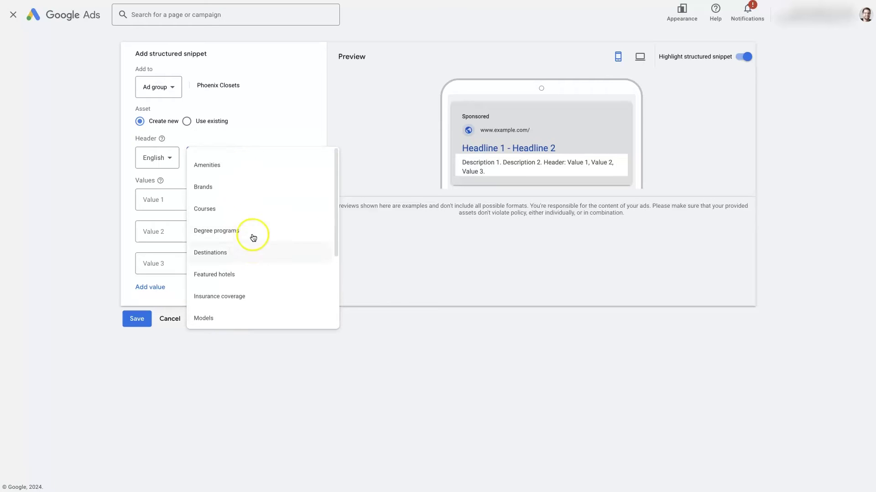
{"action": "scroll", "coordinate": [253, 229], "scroll_direction": "down", "scroll_amount": 3}
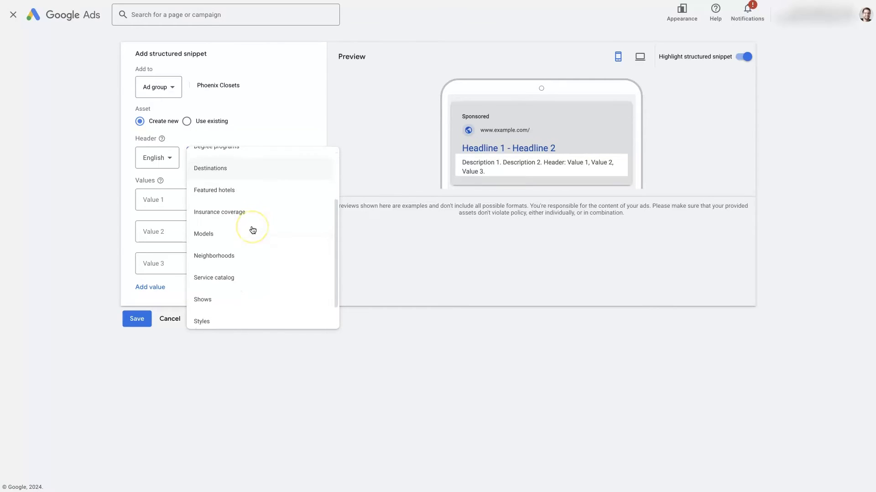
{"action": "left_click", "coordinate": [245, 244]}
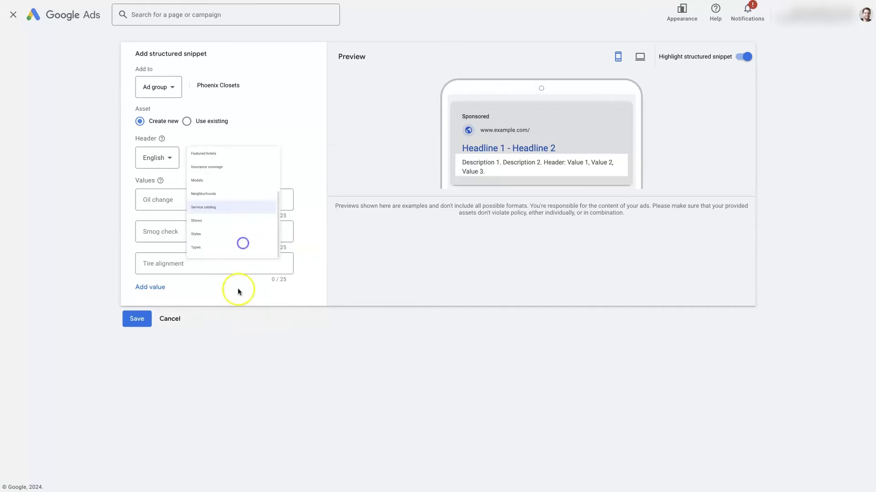
Step: Enter Custom Closets, Closet Remodels and Closet Additions as values 1–3 and check the preview
{"action": "left_click", "coordinate": [174, 200]}
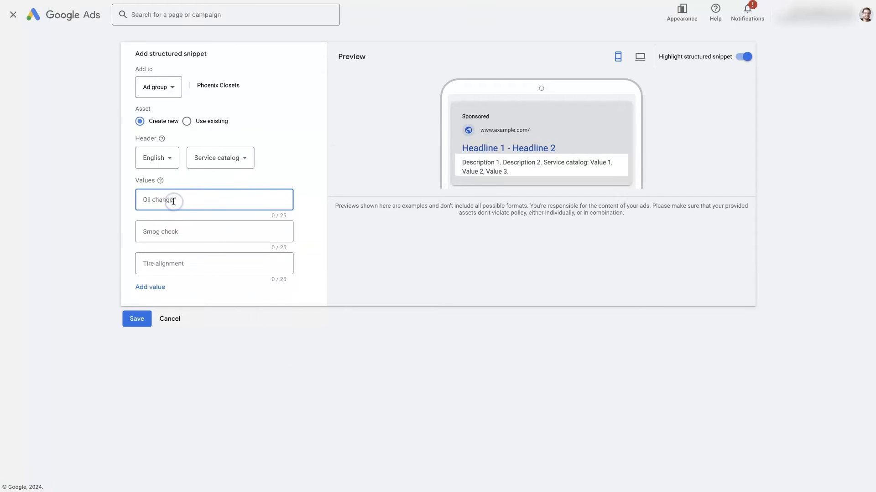
{"action": "type", "text": "Custom "}
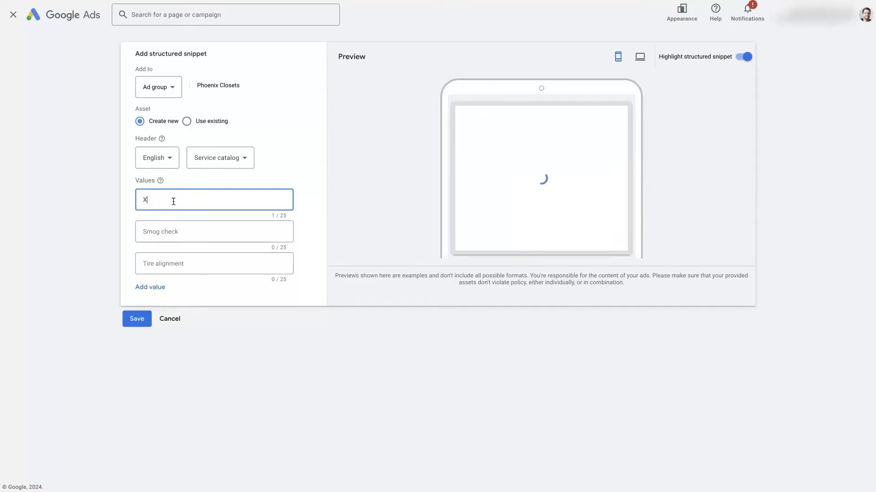
{"action": "type", "text": "Closets"}
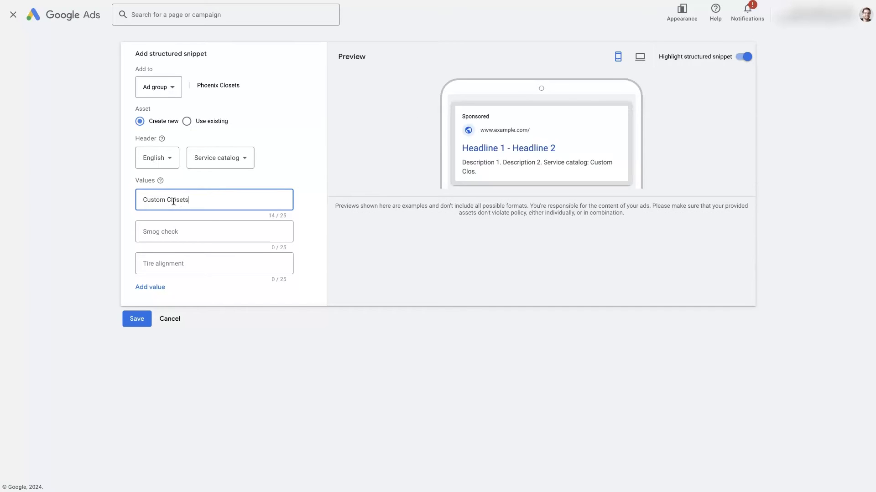
{"action": "key", "text": "Tab"}
{"action": "type", "text": "C"}
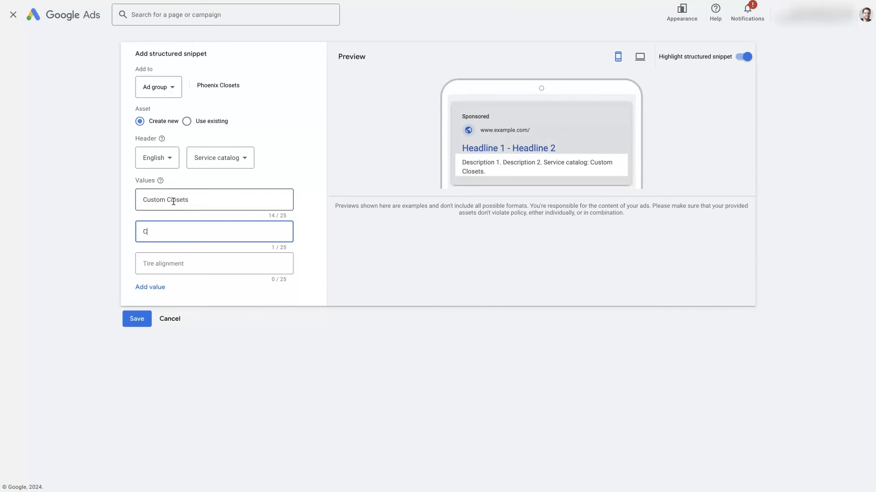
{"action": "type", "text": "loset Remodels"}
{"action": "key", "text": "Tab"}
{"action": "type", "text": "Closet"}
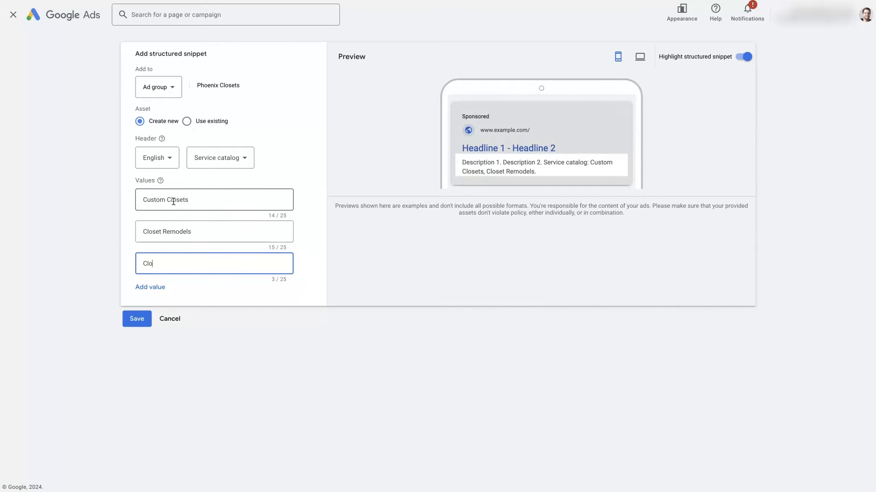
{"action": "type", "text": " Additionas"}
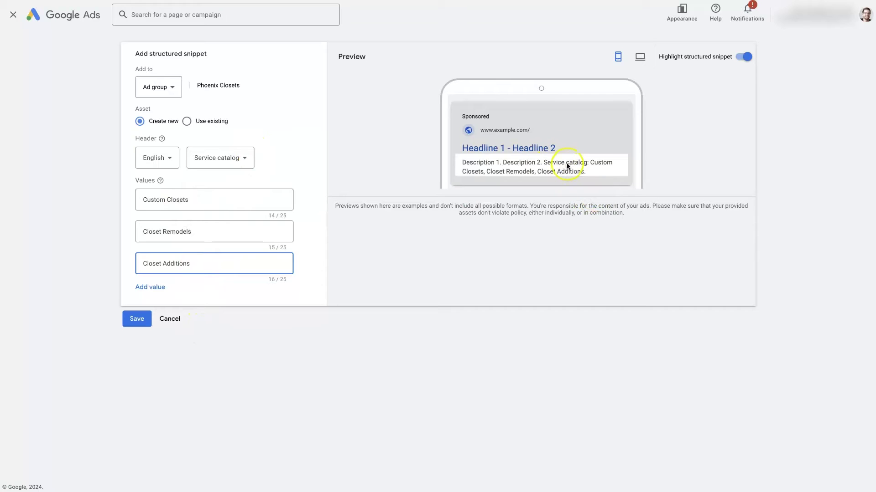
{"action": "left_click", "coordinate": [544, 163]}
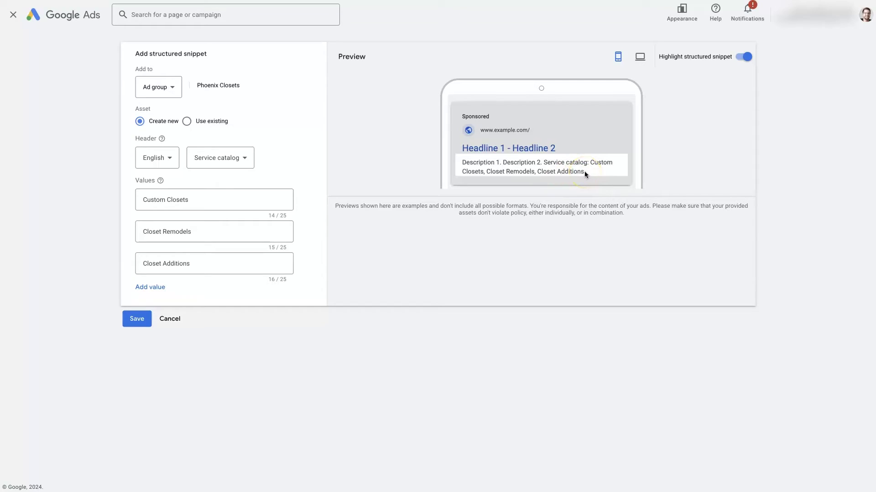
Step: Add a fourth and fifth snippet value, then remove both empty rows
{"action": "left_click", "coordinate": [151, 288]}
{"action": "left_click", "coordinate": [147, 321]}
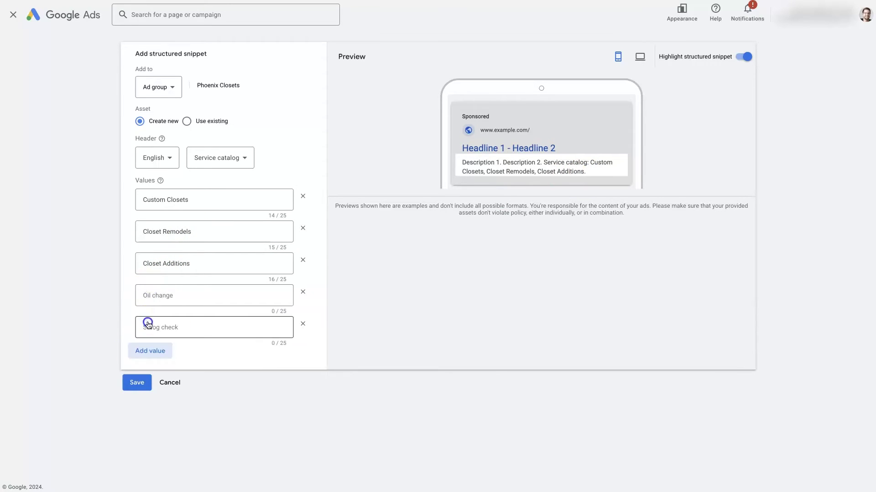
{"action": "left_click", "coordinate": [303, 324]}
{"action": "left_click", "coordinate": [305, 292]}
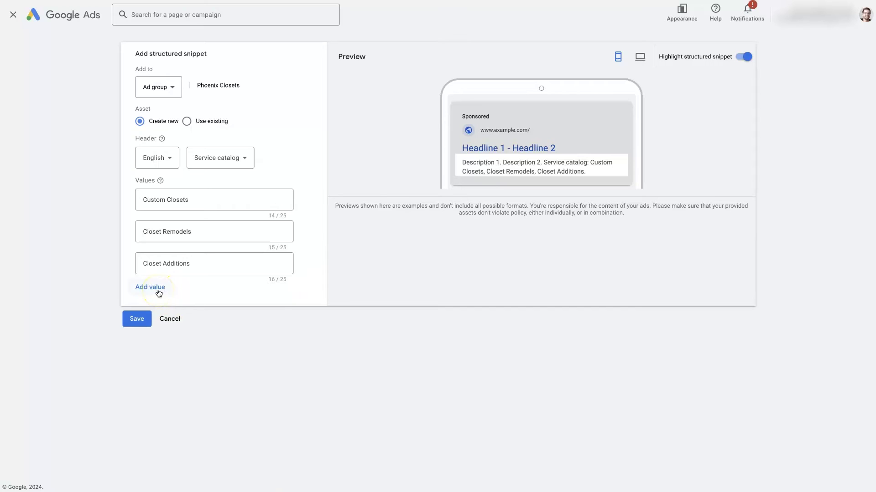
Step: Add more empty value rows, up to a tenth value
{"action": "left_click", "coordinate": [158, 293]}
{"action": "left_click", "coordinate": [153, 317]}
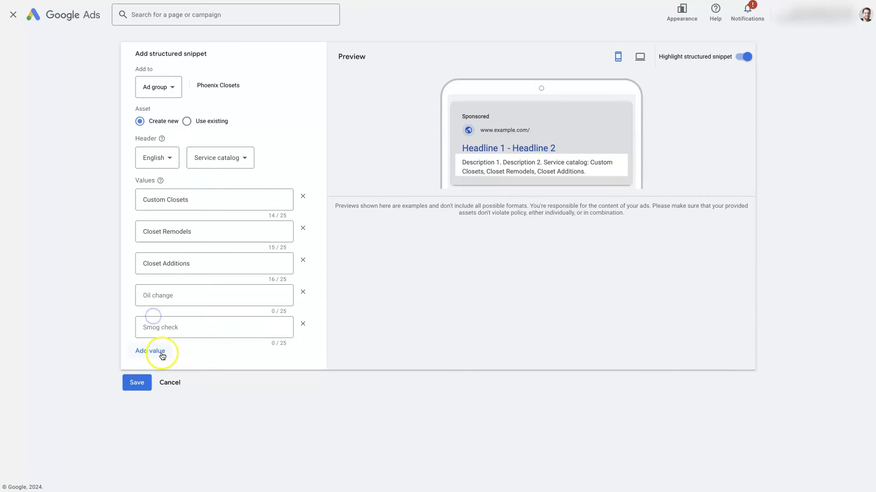
{"action": "left_click", "coordinate": [162, 355]}
{"action": "left_click", "coordinate": [160, 386]}
{"action": "left_click", "coordinate": [162, 414]}
{"action": "left_click", "coordinate": [163, 447]}
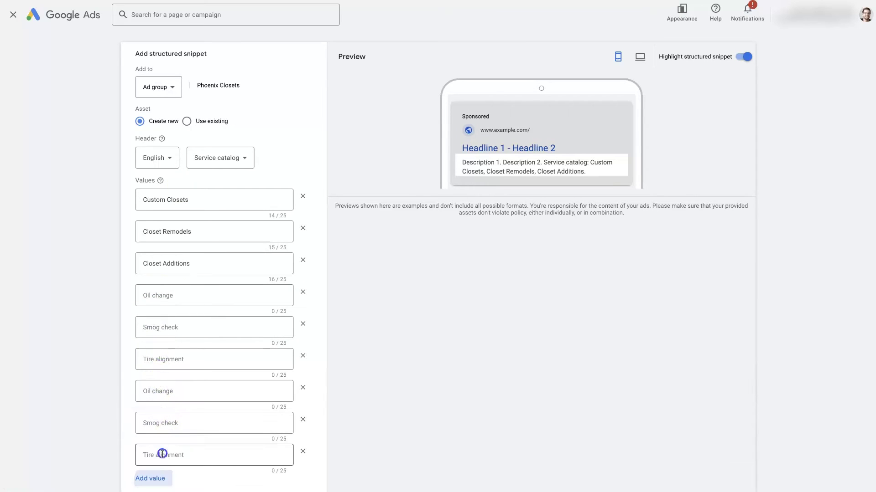
{"action": "scroll", "coordinate": [190, 359], "scroll_direction": "down", "scroll_amount": 2}
{"action": "left_click", "coordinate": [157, 420]}
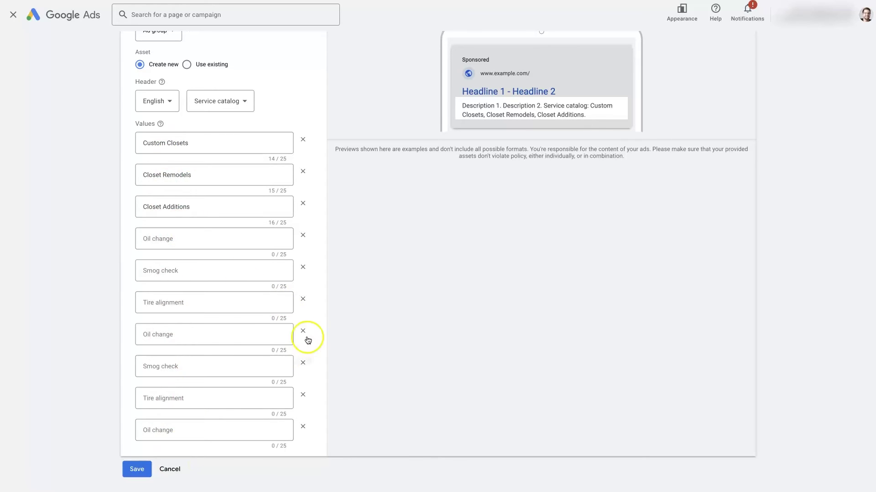
Step: Delete every extra empty row, including the Smog check and Oil change placeholders
{"action": "left_click", "coordinate": [303, 267]}
{"action": "left_click", "coordinate": [302, 267]}
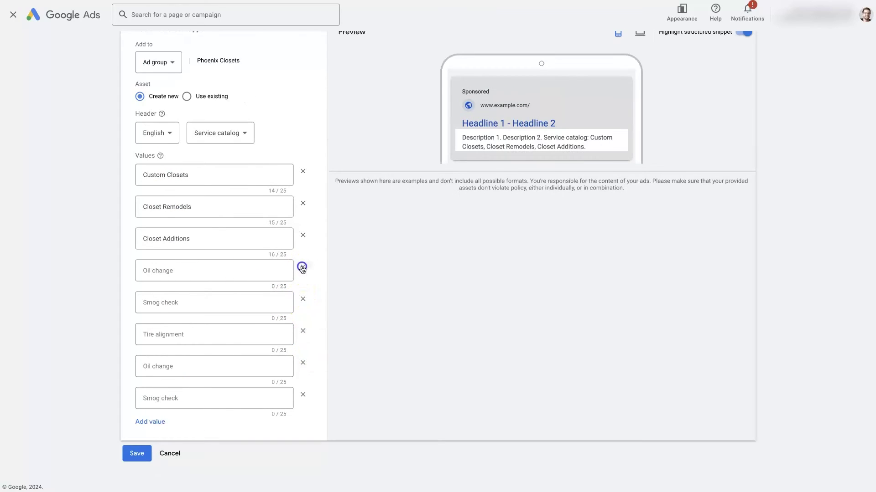
{"action": "left_click", "coordinate": [302, 355]}
{"action": "left_click", "coordinate": [302, 356]}
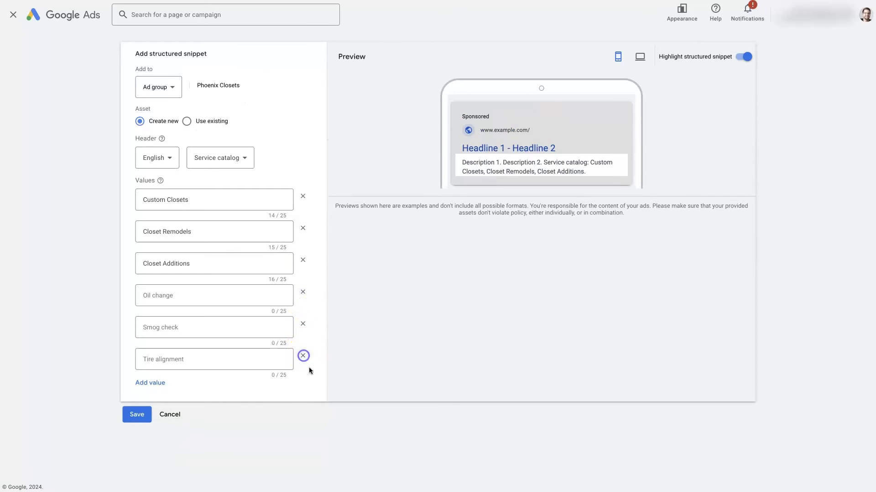
{"action": "left_click", "coordinate": [303, 324]}
{"action": "left_click", "coordinate": [303, 291]}
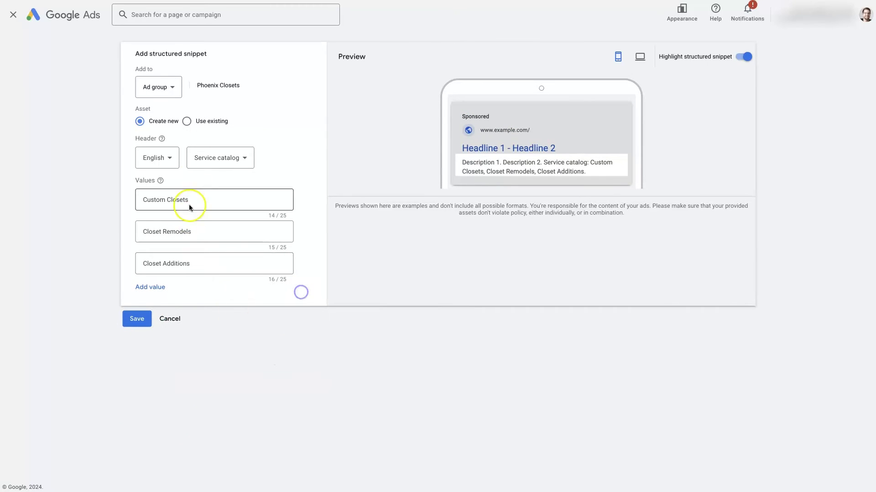
Step: Save the Service catalog snippet and scroll down to its new row
{"action": "left_click", "coordinate": [138, 319]}
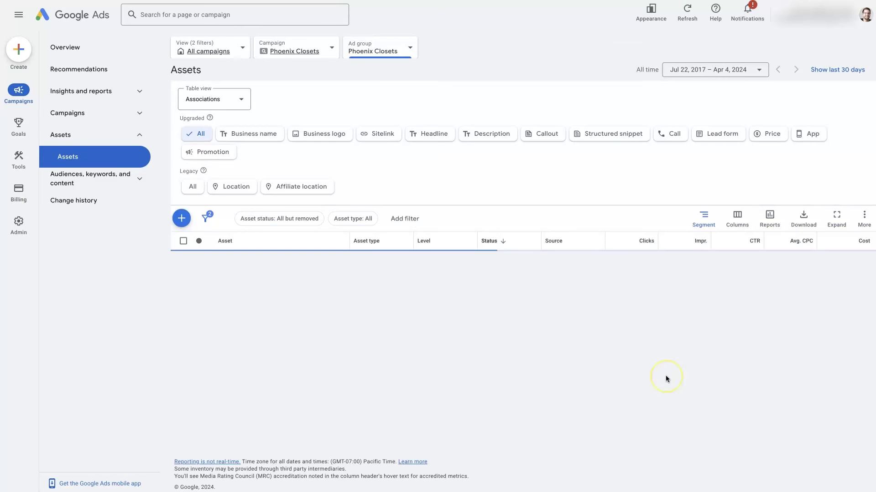
{"action": "scroll", "coordinate": [520, 263], "scroll_direction": "down", "scroll_amount": 5}
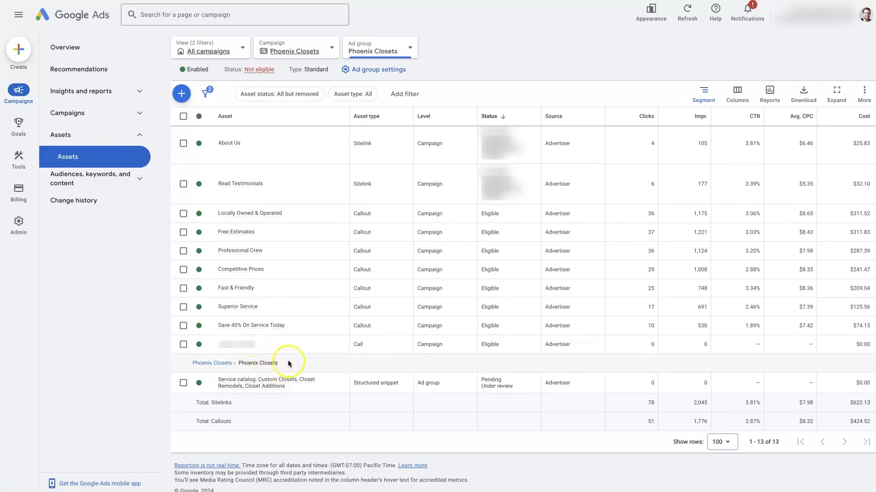
{"action": "mouse_move", "coordinate": [333, 385]}
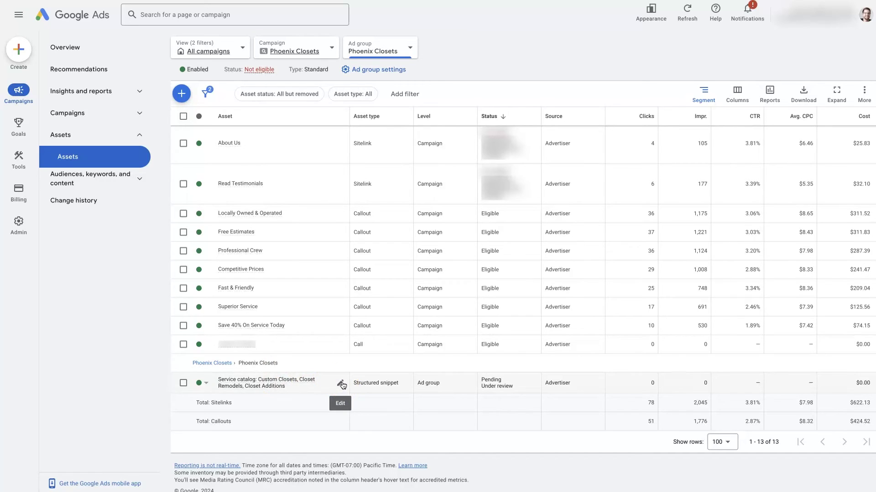
Step: Open the snippet's Edit / Copy and edit menu without editing, then tick its row checkbox
{"action": "left_click", "coordinate": [339, 385]}
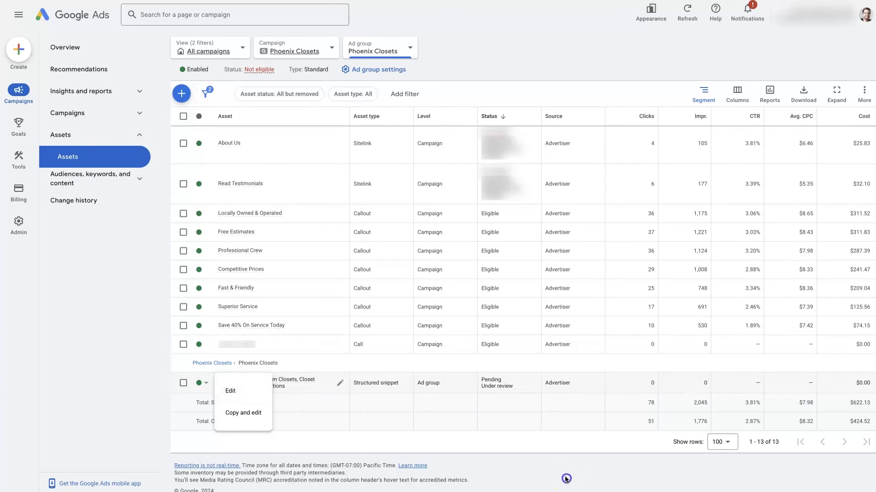
{"action": "left_click", "coordinate": [294, 371]}
{"action": "mouse_move", "coordinate": [282, 387]}
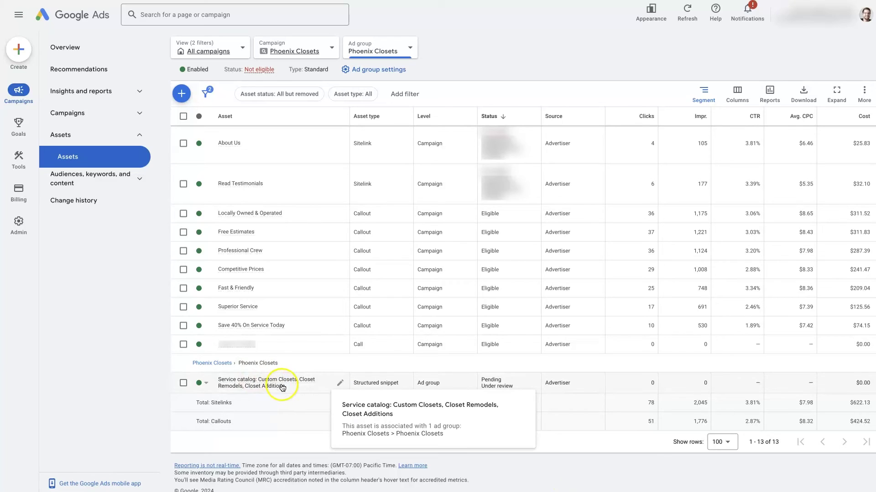
{"action": "left_click", "coordinate": [340, 384]}
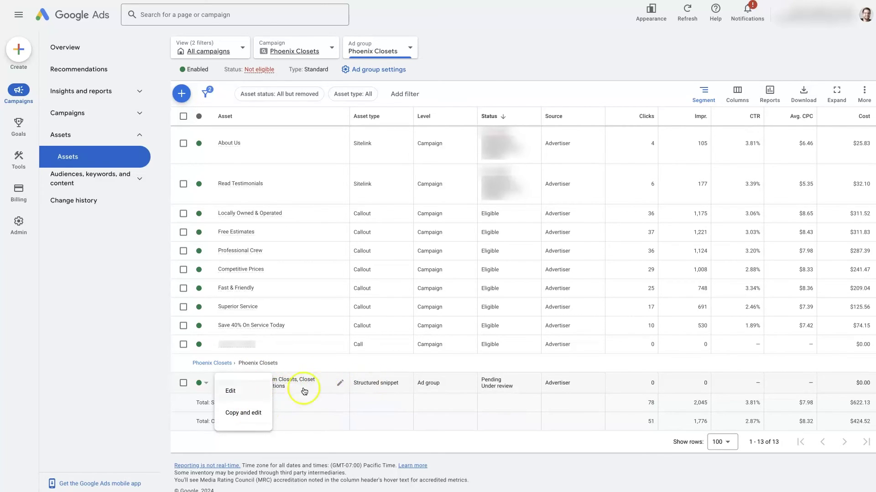
{"action": "mouse_move", "coordinate": [328, 395]}
{"action": "left_click", "coordinate": [586, 467]}
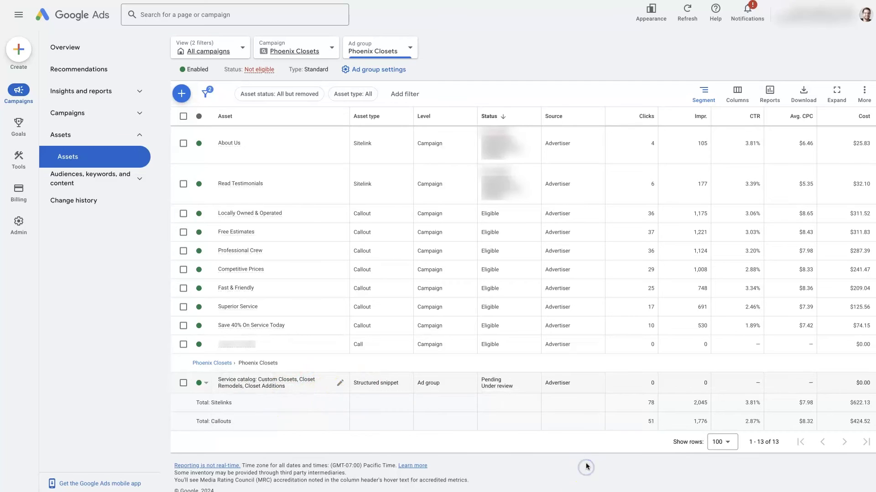
{"action": "left_click", "coordinate": [588, 475]}
{"action": "left_click", "coordinate": [338, 386]}
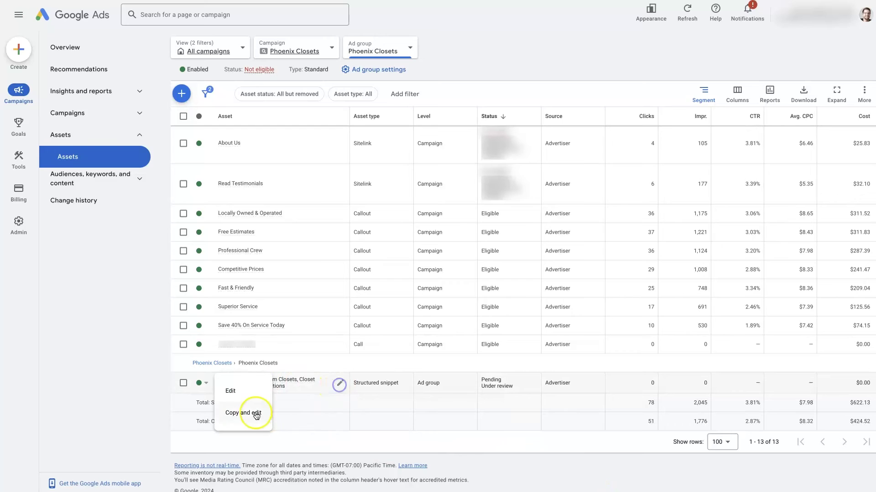
{"action": "left_click", "coordinate": [541, 463]}
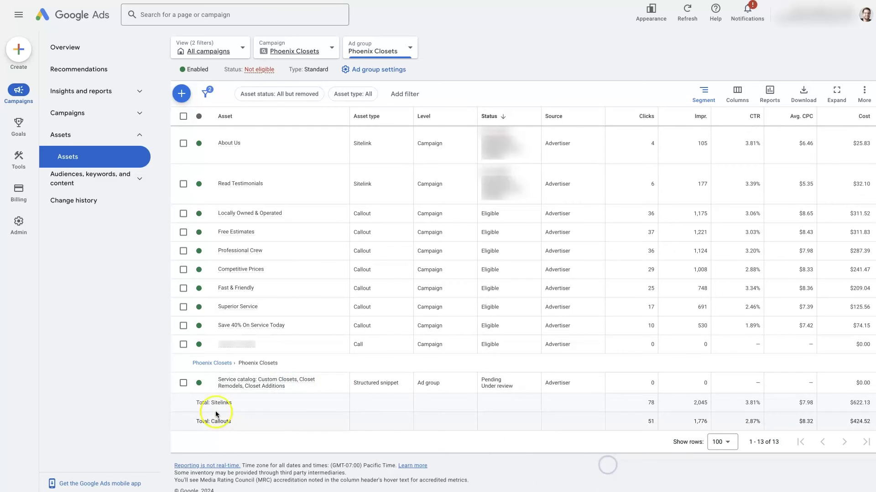
{"action": "left_click", "coordinate": [183, 383]}
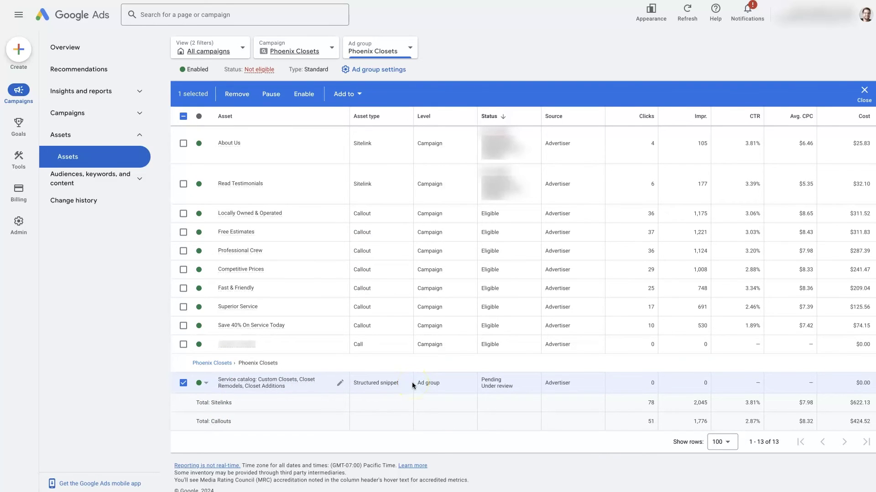
Step: Close the Add to > Ad group choices unused, then select and clear all rows
{"action": "left_click", "coordinate": [355, 95]}
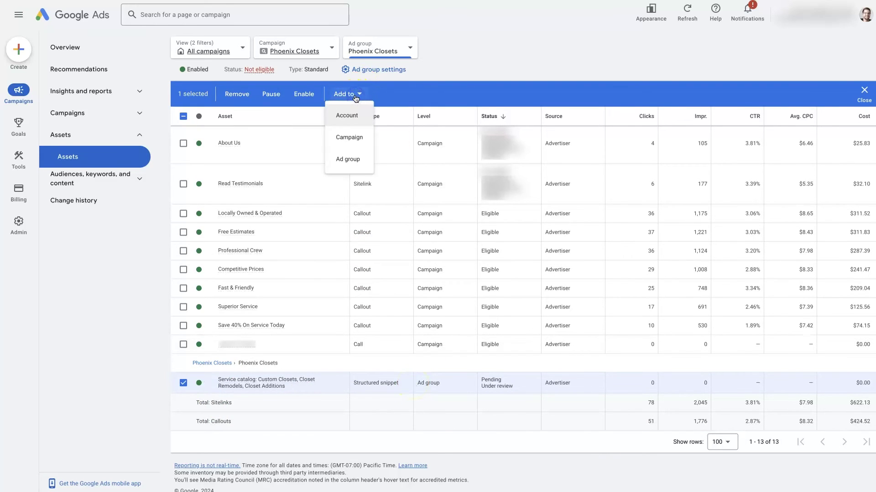
{"action": "left_click", "coordinate": [349, 160]}
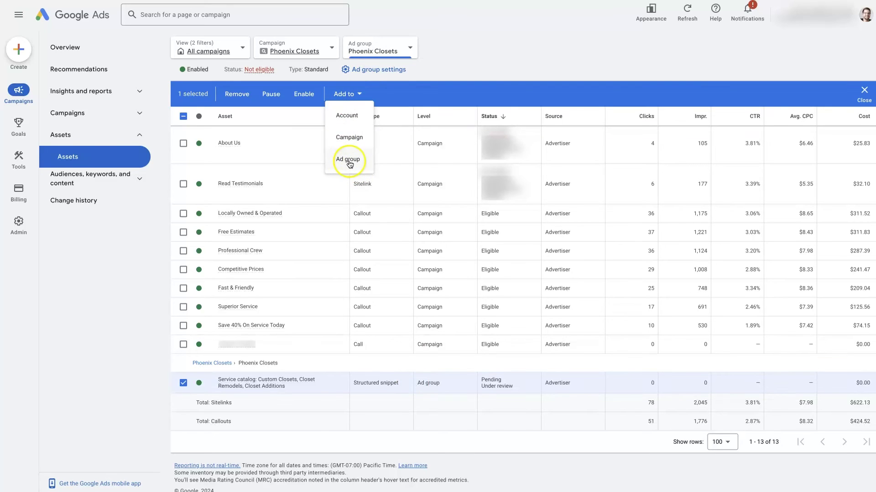
{"action": "left_click", "coordinate": [494, 63]}
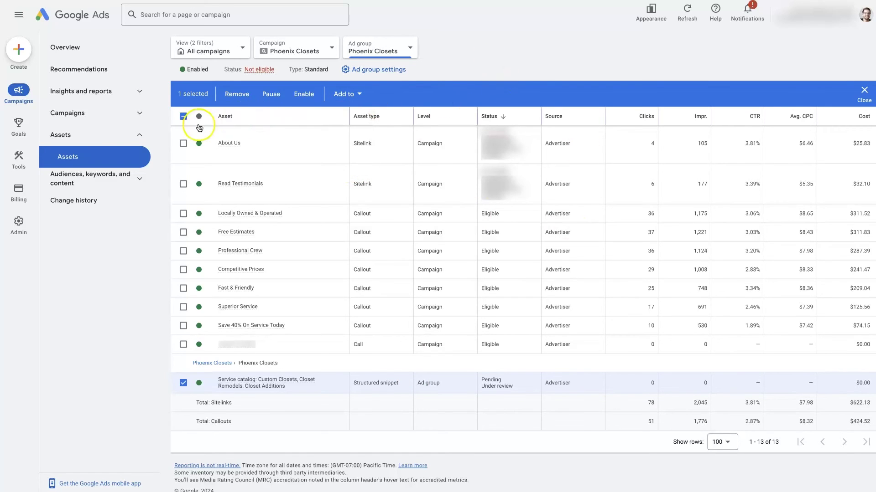
{"action": "left_click", "coordinate": [183, 117]}
{"action": "left_click", "coordinate": [182, 117]}
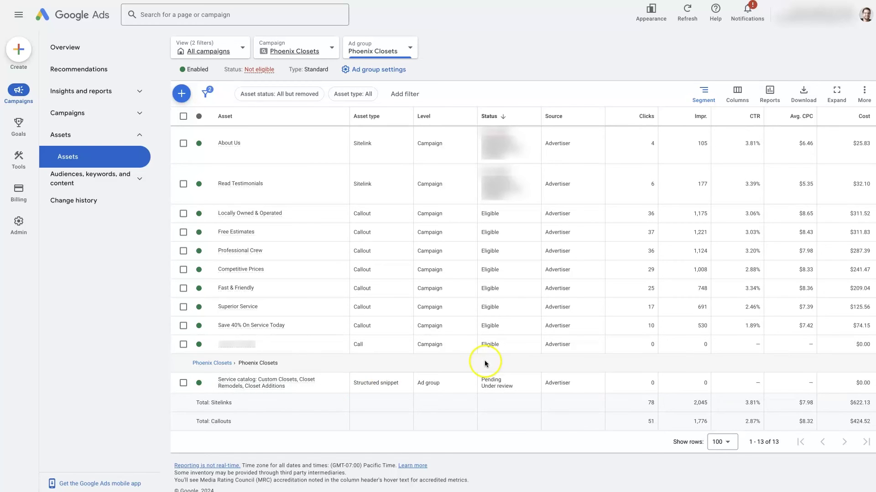
{"action": "scroll", "coordinate": [533, 301], "scroll_direction": "up", "scroll_amount": 3}
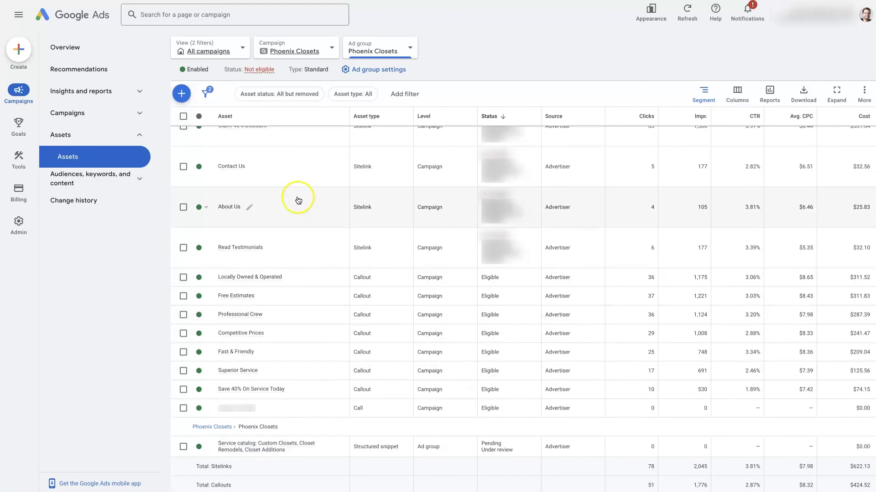
{"action": "scroll", "coordinate": [296, 228], "scroll_direction": "down", "scroll_amount": 1}
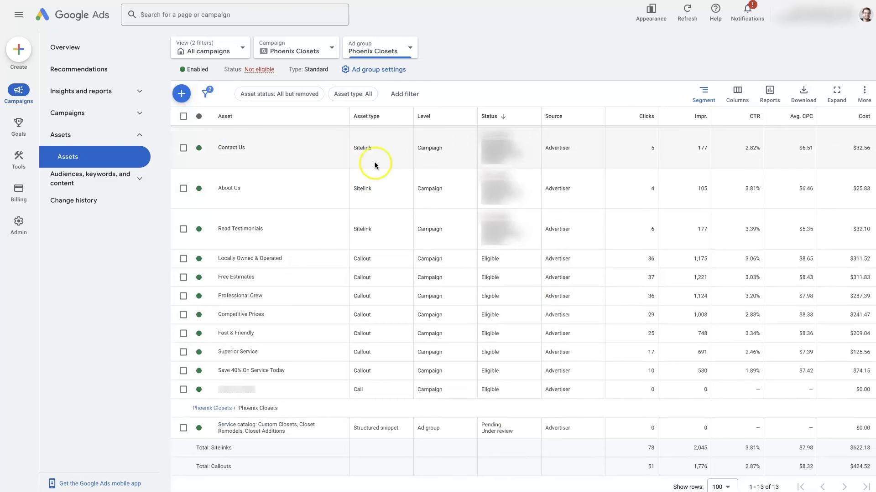
{"action": "scroll", "coordinate": [356, 196], "scroll_direction": "down", "scroll_amount": 1}
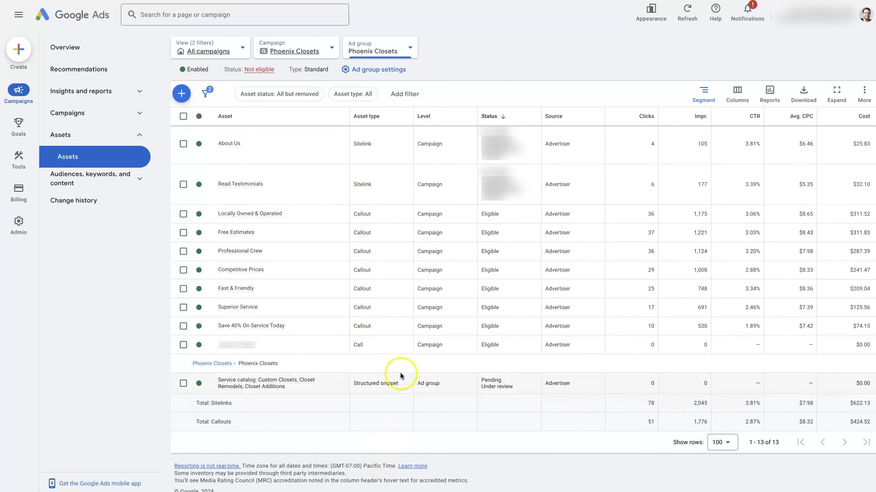
{"action": "scroll", "coordinate": [401, 377], "scroll_direction": "down", "scroll_amount": 1}
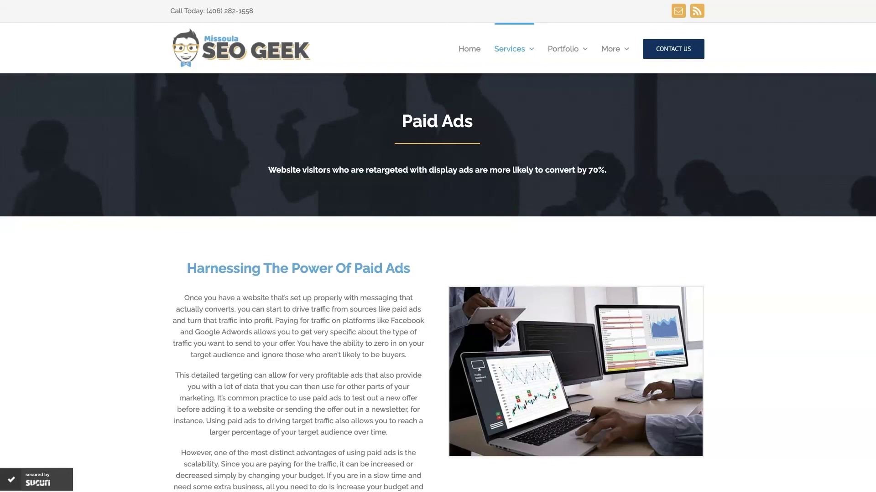
Step: Scroll through the Paid Ads page's Increase Sales With Google Ads section
{"action": "left_click", "coordinate": [792, 307]}
{"action": "scroll", "coordinate": [776, 341], "scroll_direction": "down", "scroll_amount": 15}
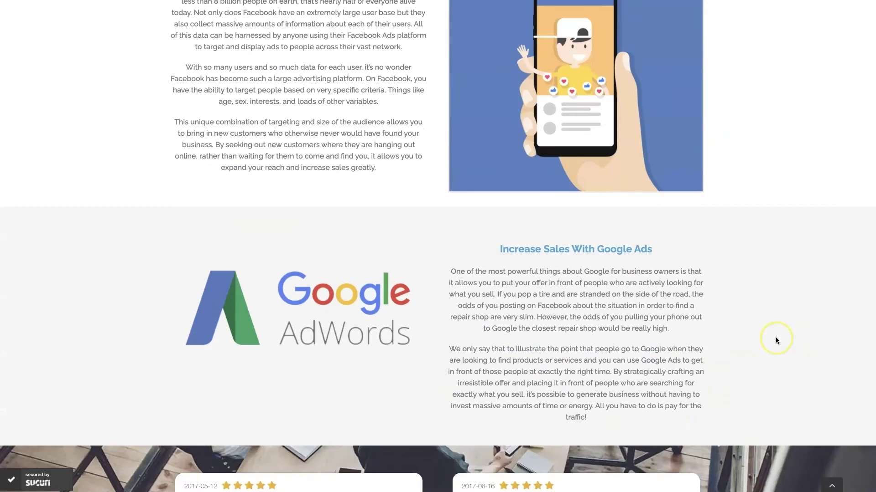
{"action": "scroll", "coordinate": [775, 339], "scroll_direction": "down", "scroll_amount": 4}
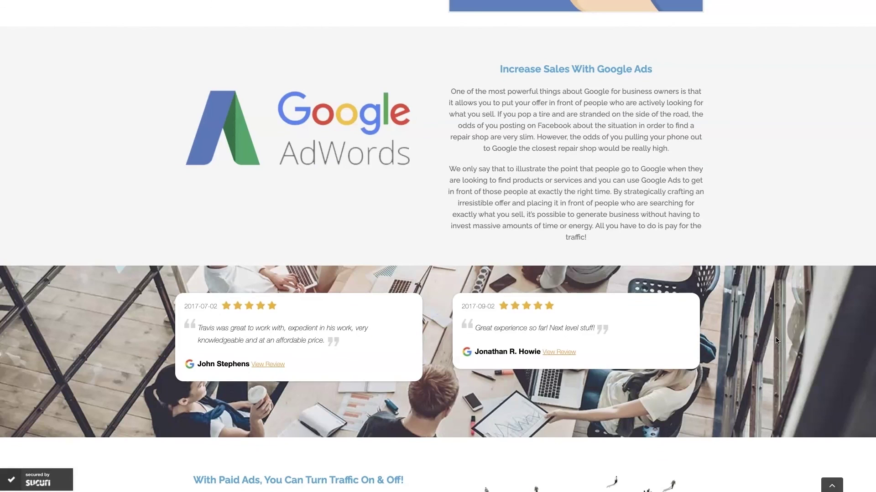
{"action": "scroll", "coordinate": [775, 340], "scroll_direction": "up", "scroll_amount": 1}
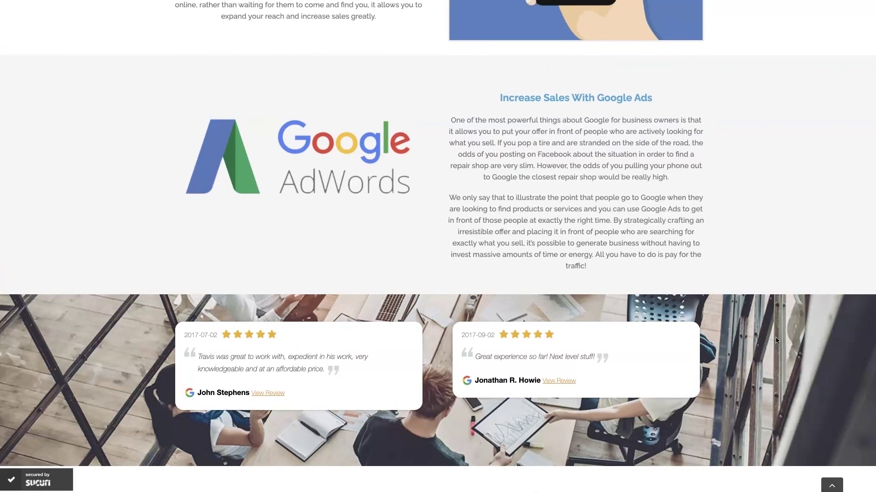